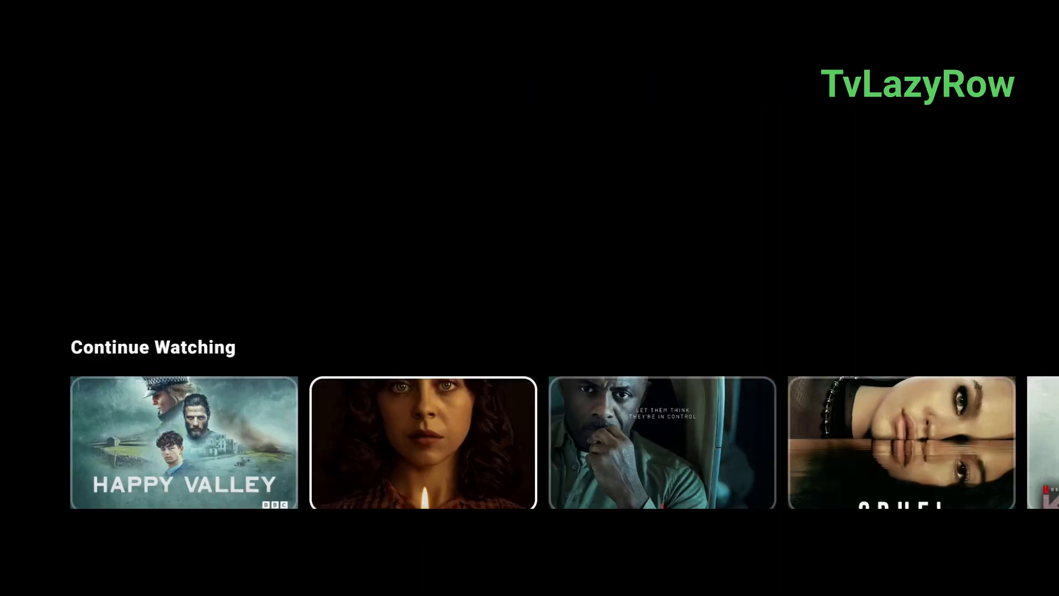
- Move D-pad focus right through the TvLazyRow posters toward Katla, then back left toward Barry
{"action": "key", "text": "Right"}
{"action": "key", "text": "Right"}
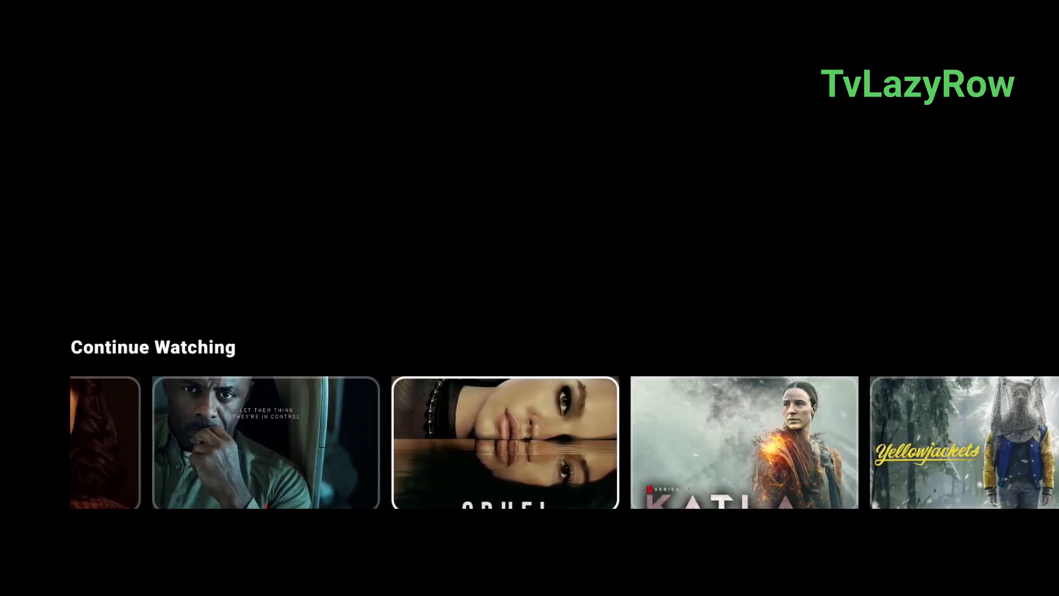
{"action": "key", "text": "Right"}
{"action": "key", "text": "Right"}
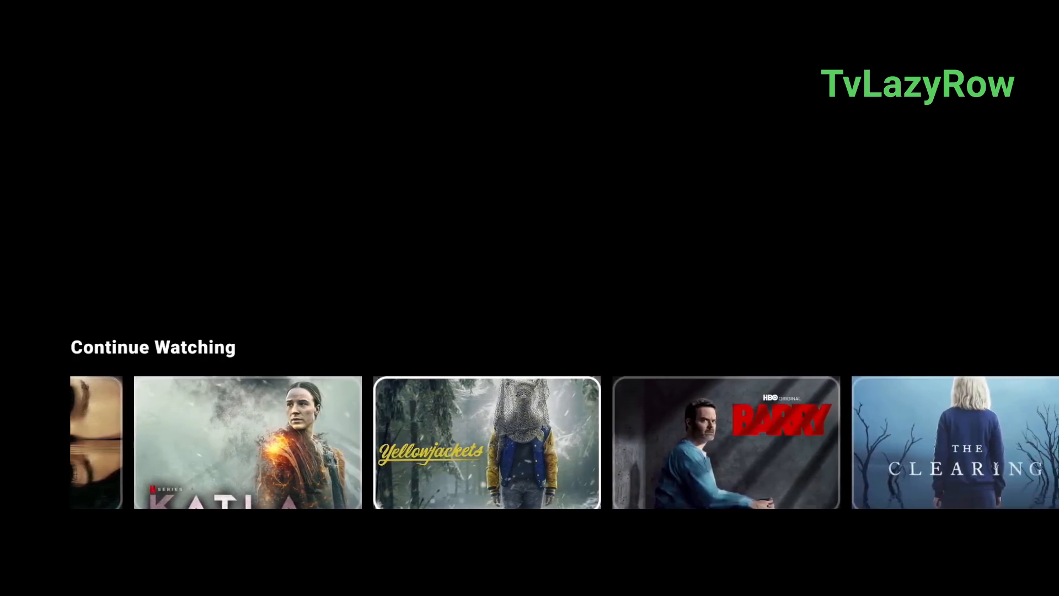
{"action": "key", "text": "Right"}
{"action": "key", "text": "Right"}
{"action": "key", "text": "Right"}
{"action": "key", "text": "Right"}
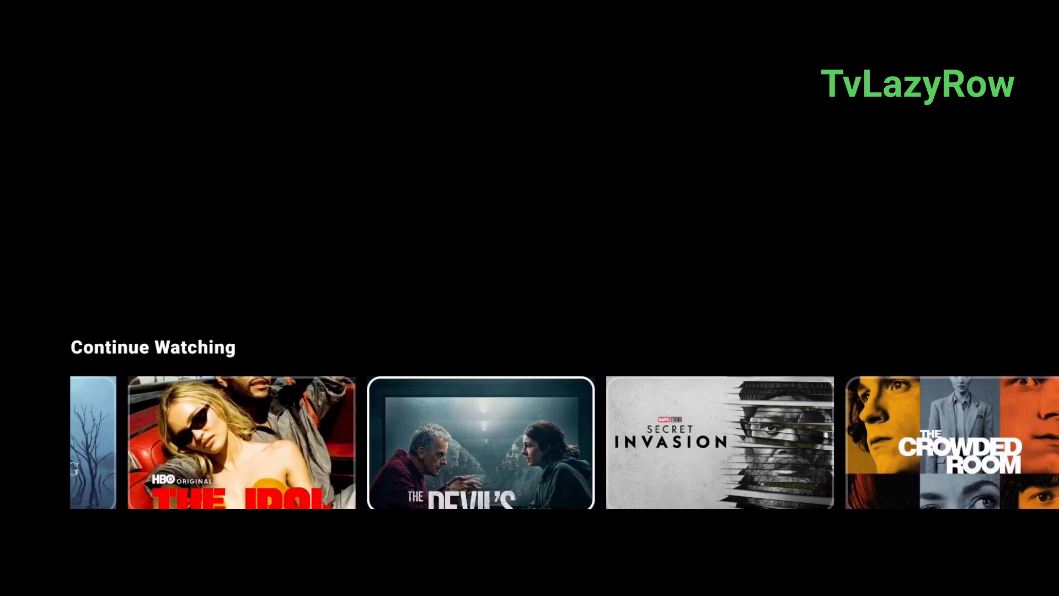
{"action": "key", "text": "Left"}
{"action": "key", "text": "Left"}
{"action": "key", "text": "Left"}
{"action": "key", "text": "Left"}
{"action": "key", "text": "Left"}
{"action": "key", "text": "Left"}
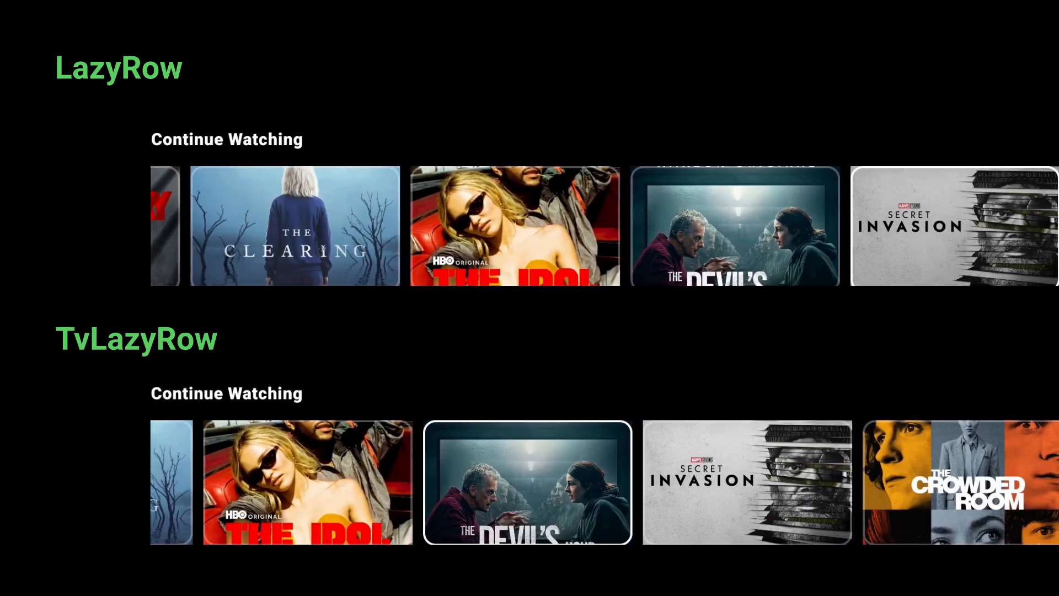
- Move focus left in both rows from The Devil's Hour back toward Barry
{"action": "key", "text": "Left"}
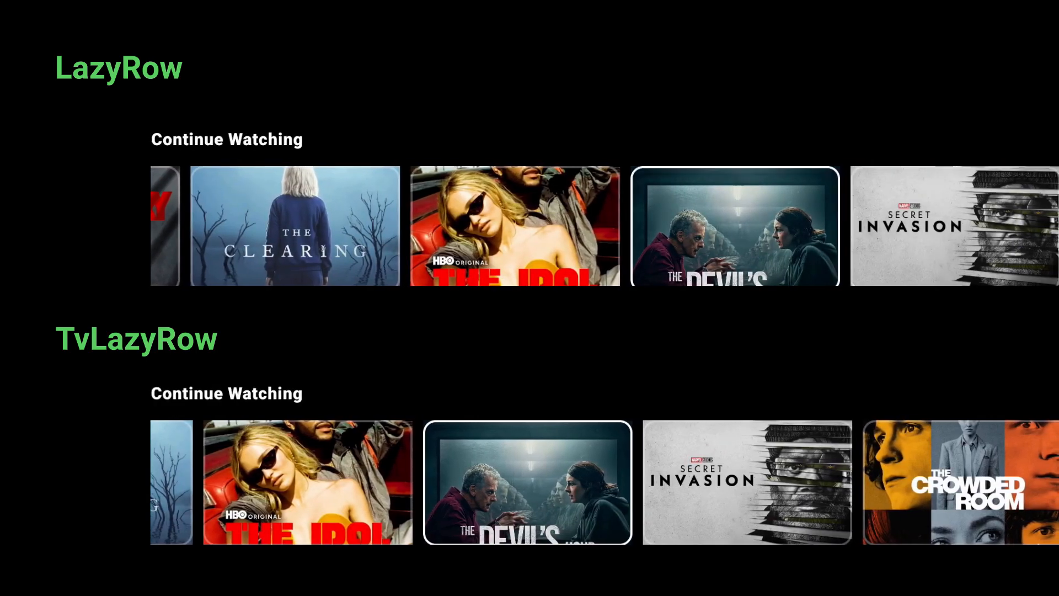
{"action": "key", "text": "Left"}
{"action": "key", "text": "Left"}
{"action": "key", "text": "Left"}
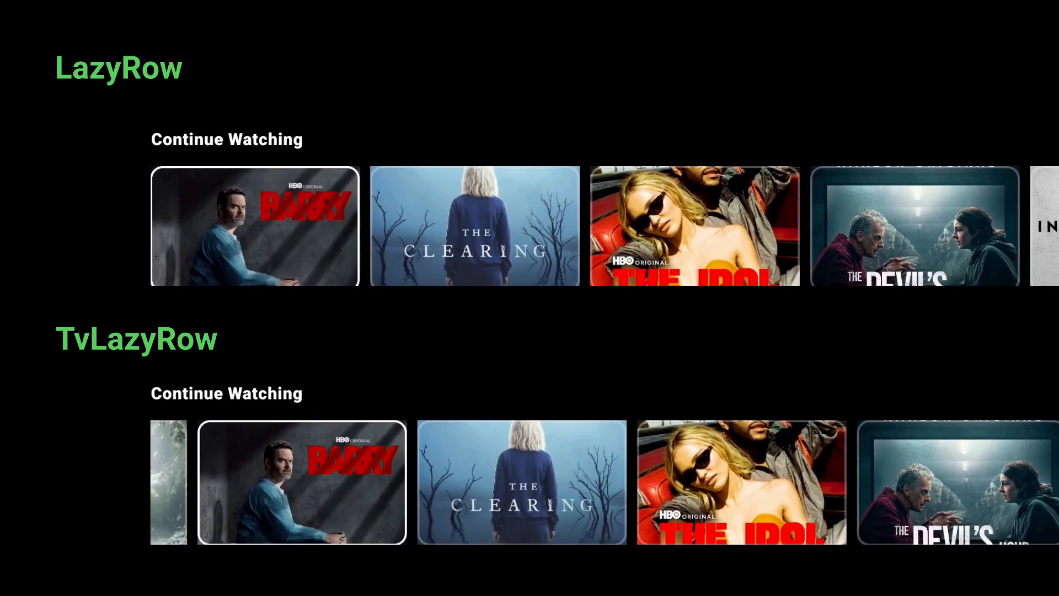
{"action": "key", "text": "Left"}
{"action": "key", "text": "Left"}
{"action": "key", "text": "Left"}
{"action": "key", "text": "Left"}
{"action": "key", "text": "Left"}
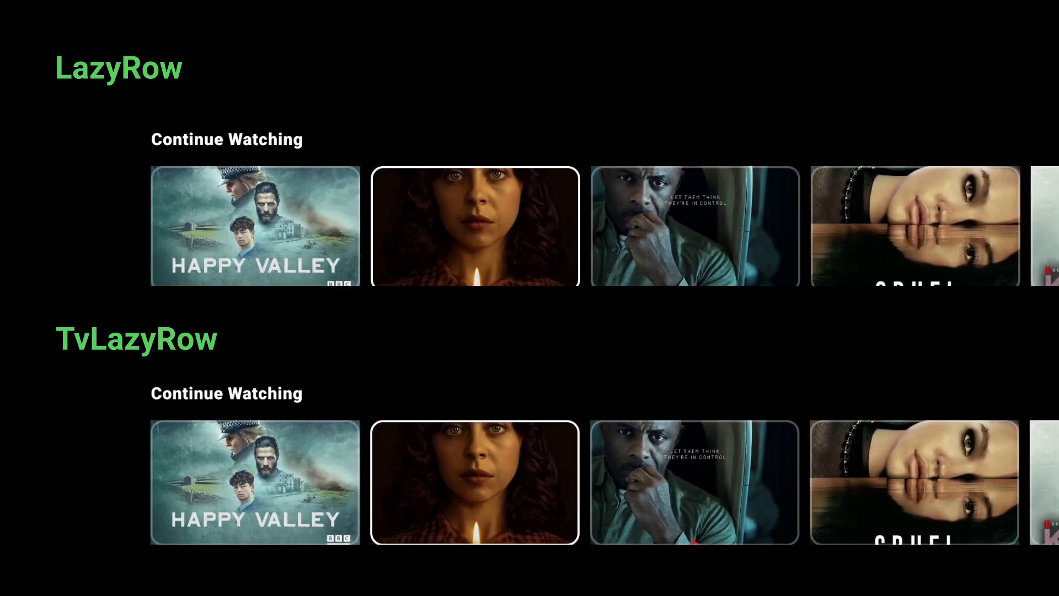
- Step focus right to The Clearing and The Idol, then left past The Devil's Hour to the start
{"action": "key", "text": "Right"}
{"action": "key", "text": "Right"}
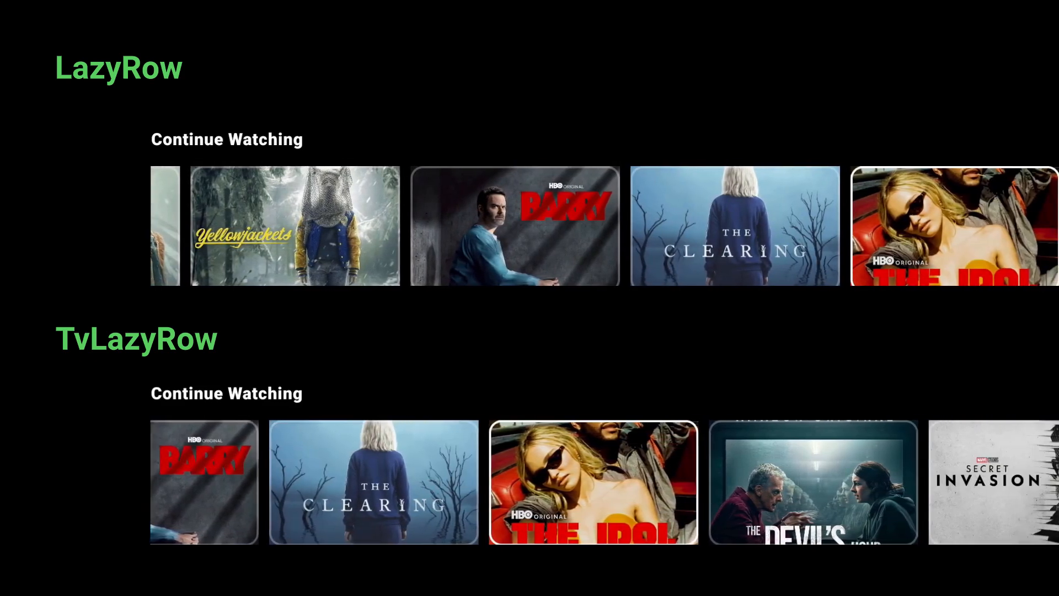
{"action": "key", "text": "Right"}
{"action": "key", "text": "Right"}
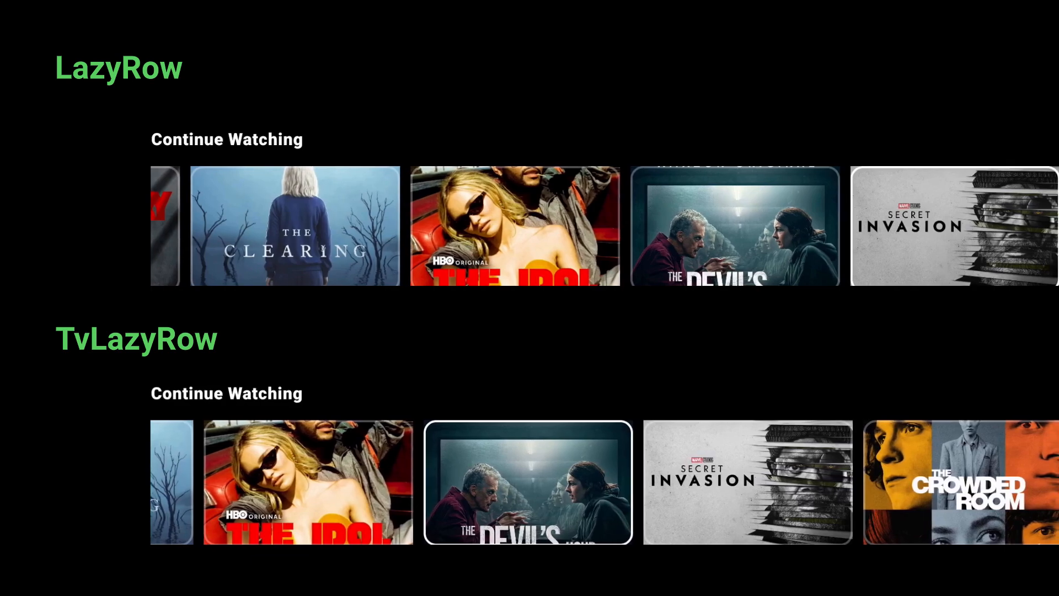
{"action": "key", "text": "Left"}
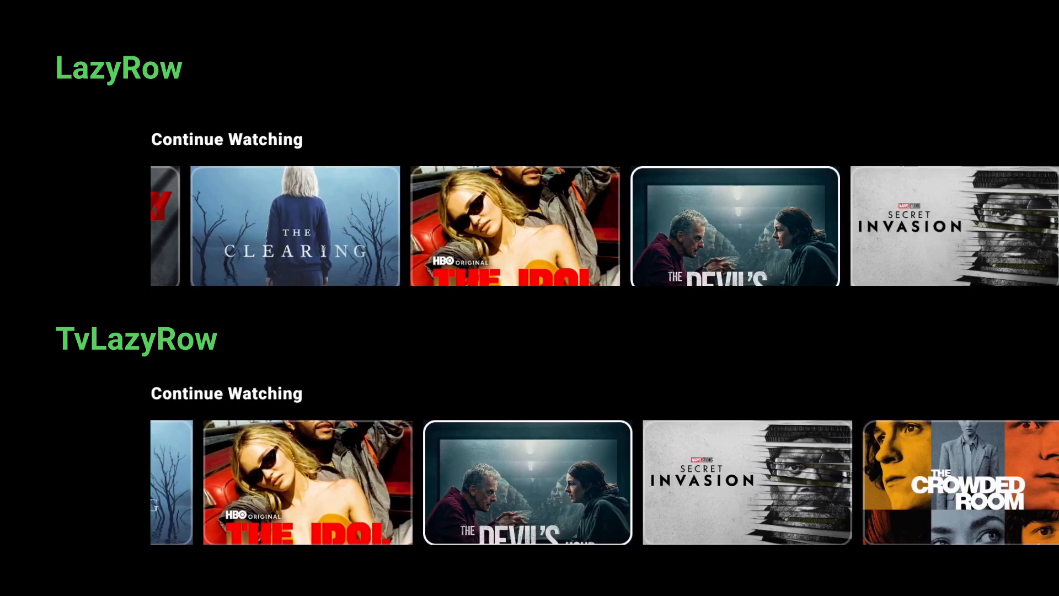
{"action": "key", "text": "Left"}
{"action": "key", "text": "Left"}
{"action": "key", "text": "Left"}
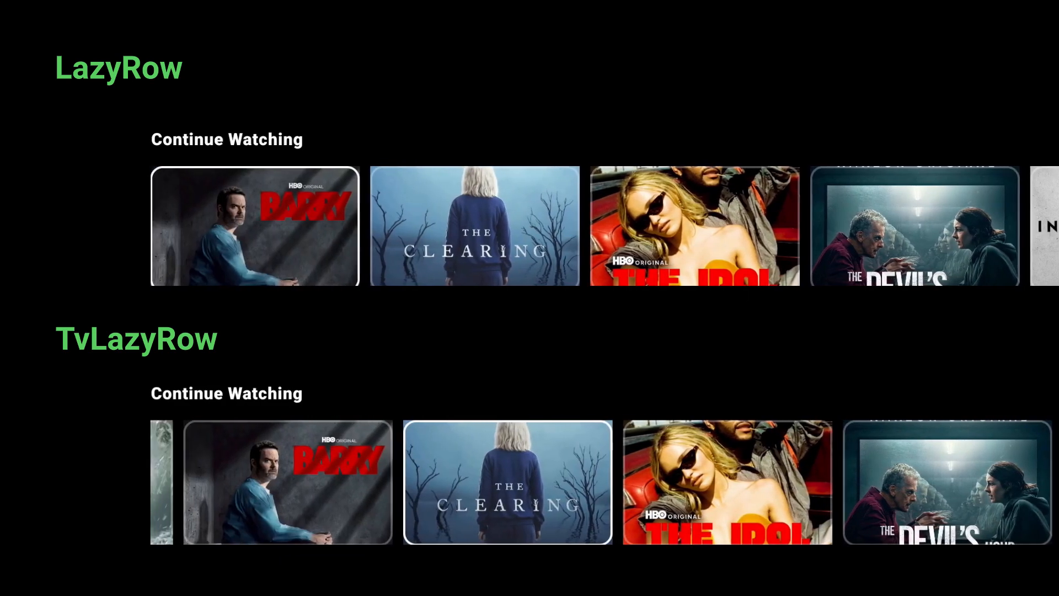
{"action": "key", "text": "Left"}
{"action": "key", "text": "Left"}
{"action": "key", "text": "Left"}
{"action": "key", "text": "Left"}
{"action": "key", "text": "Left"}
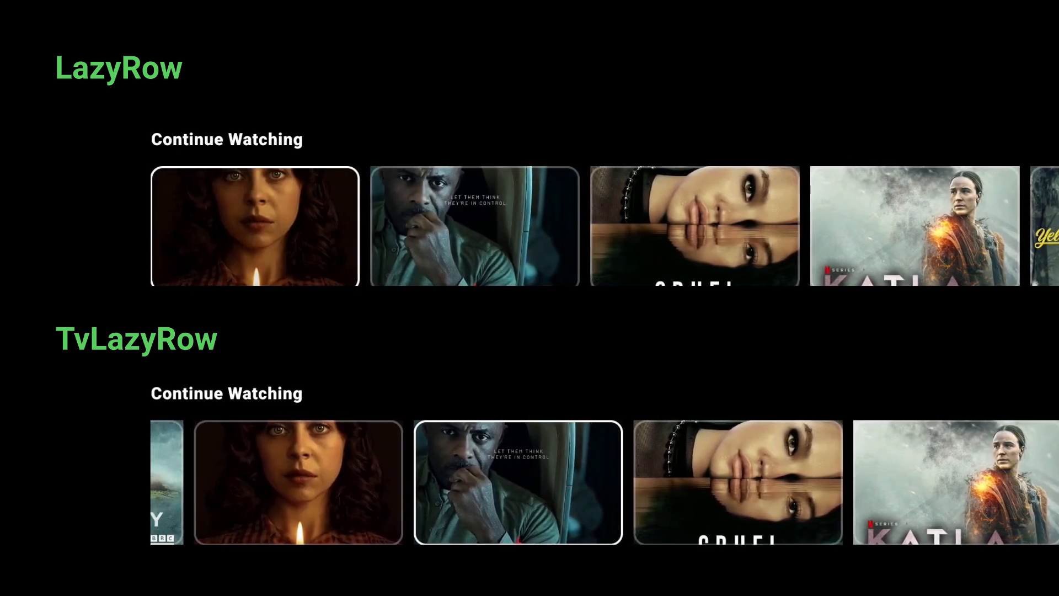